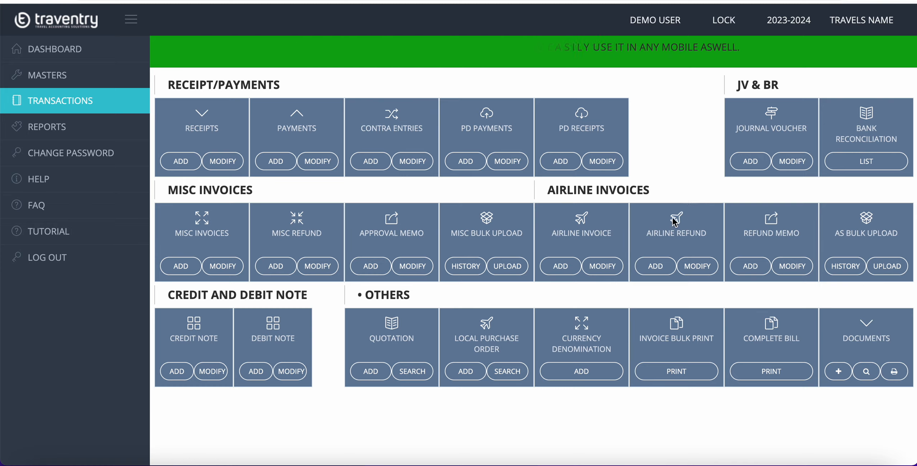
Step: List airline invoice entries dated from 31/08/2023 onward
click(602, 267)
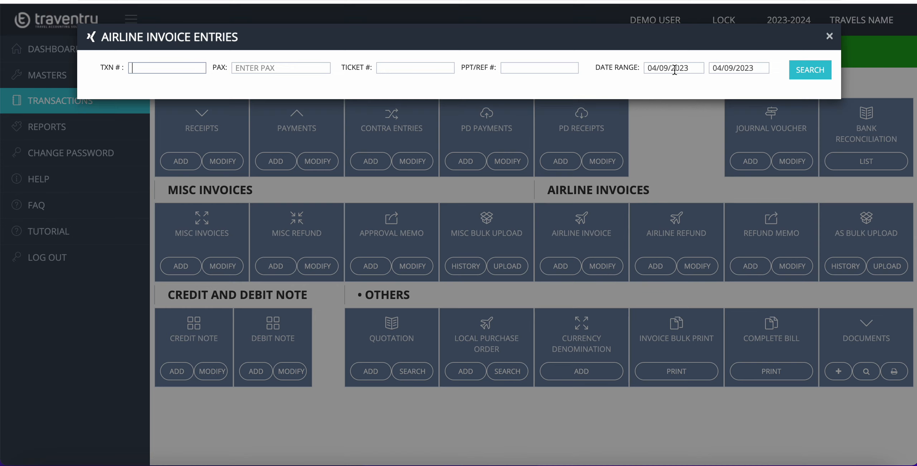
click(677, 68)
click(746, 136)
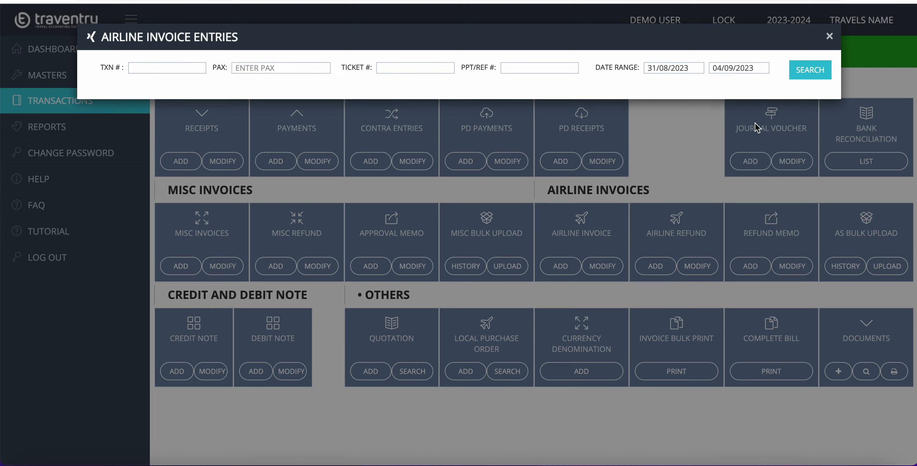
click(803, 77)
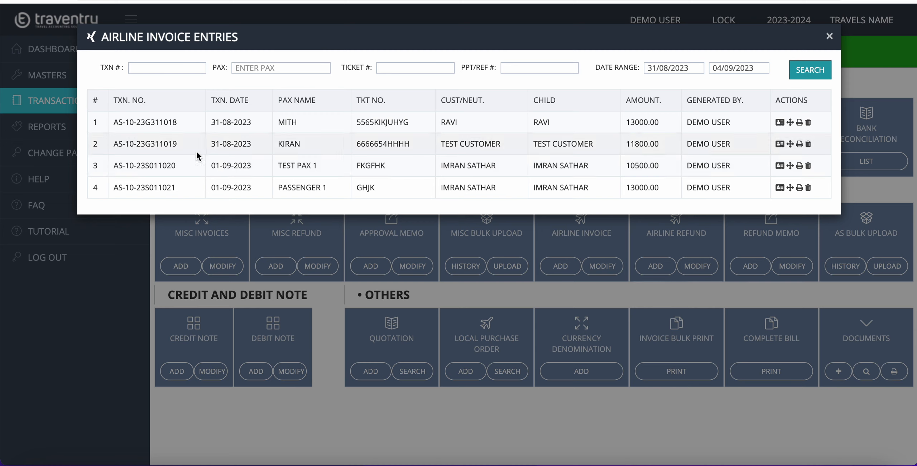
drag(176, 166, 140, 164)
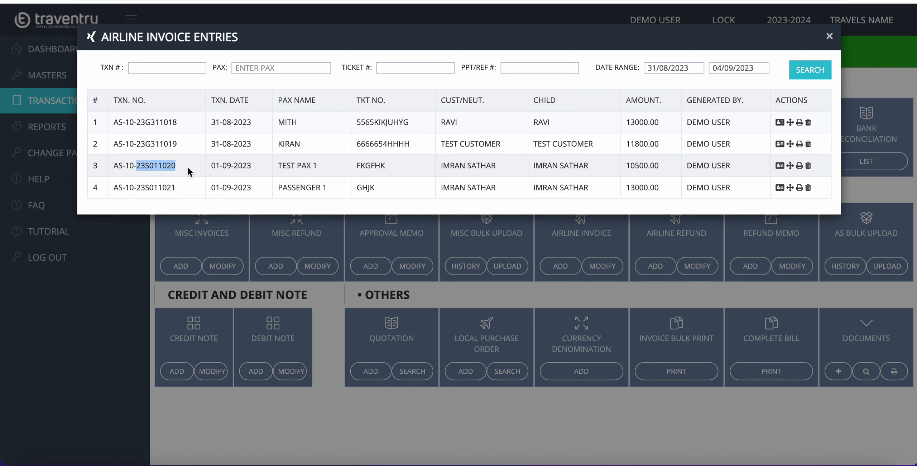
click(188, 166)
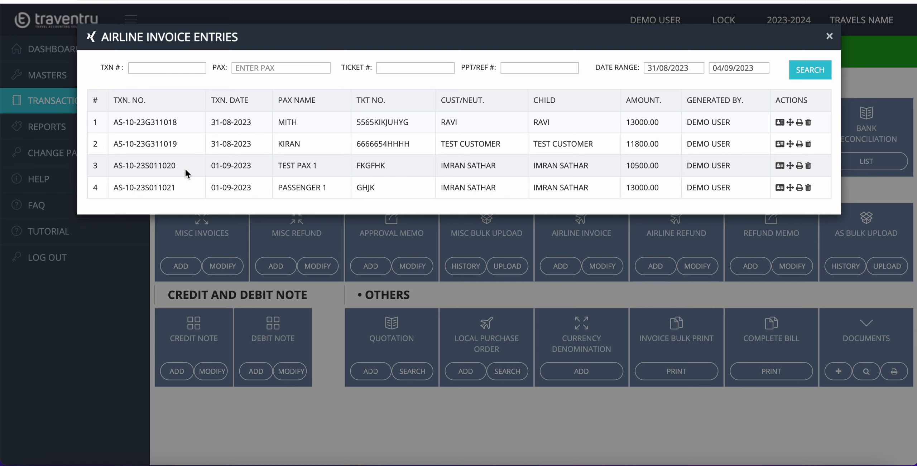
drag(185, 168, 139, 167)
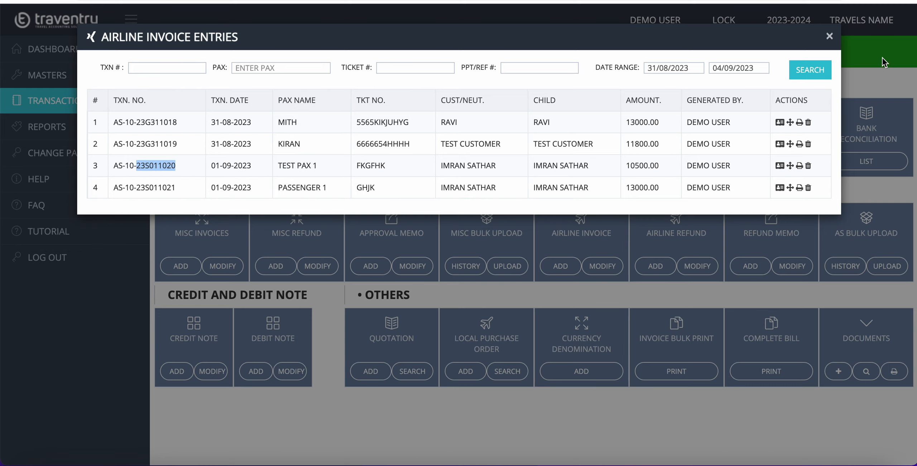
click(829, 36)
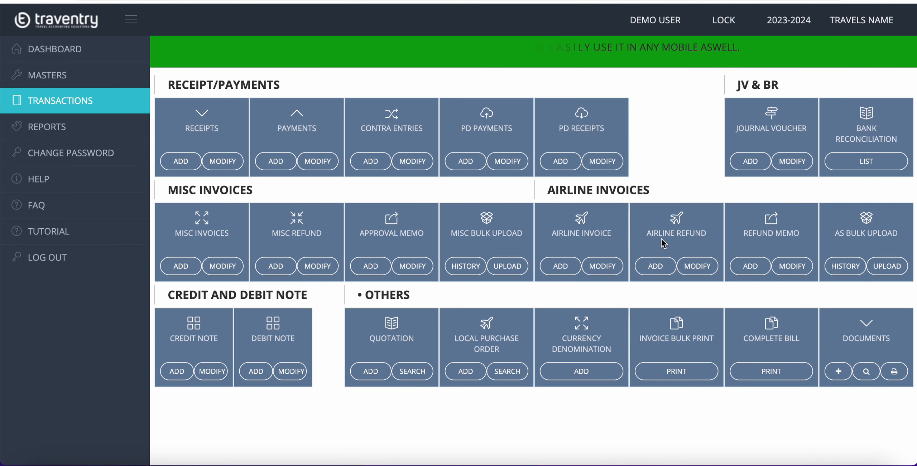
click(657, 265)
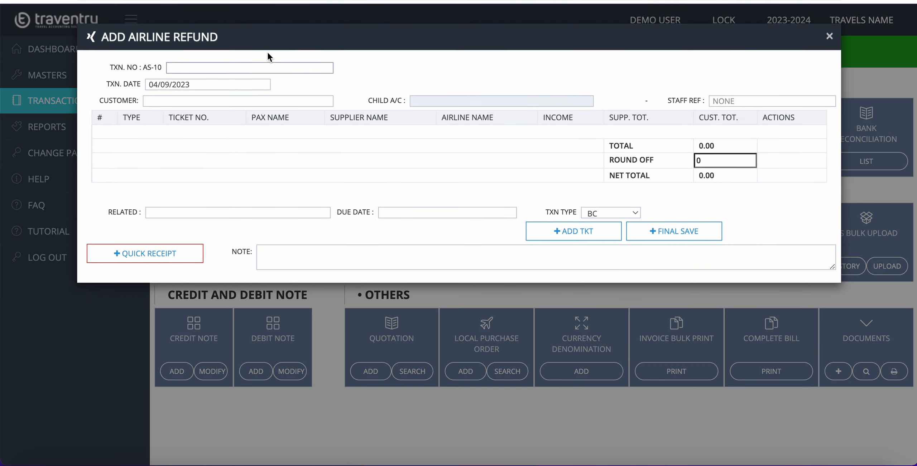
key(Return)
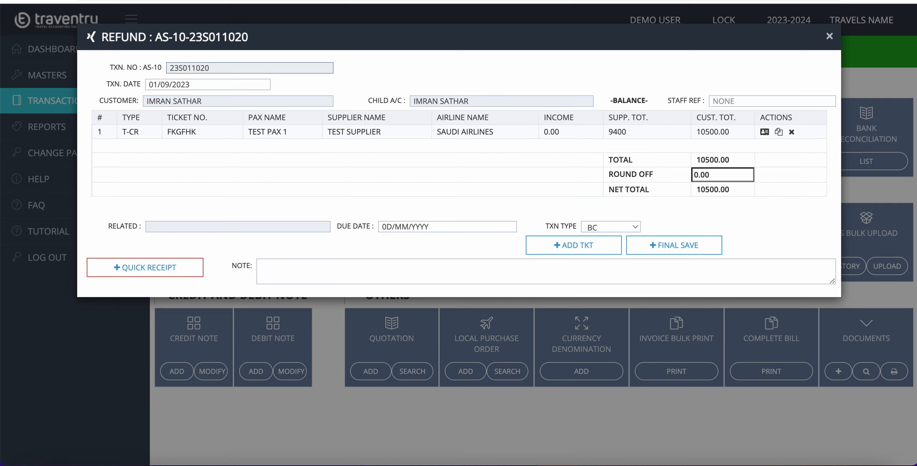
click(210, 84)
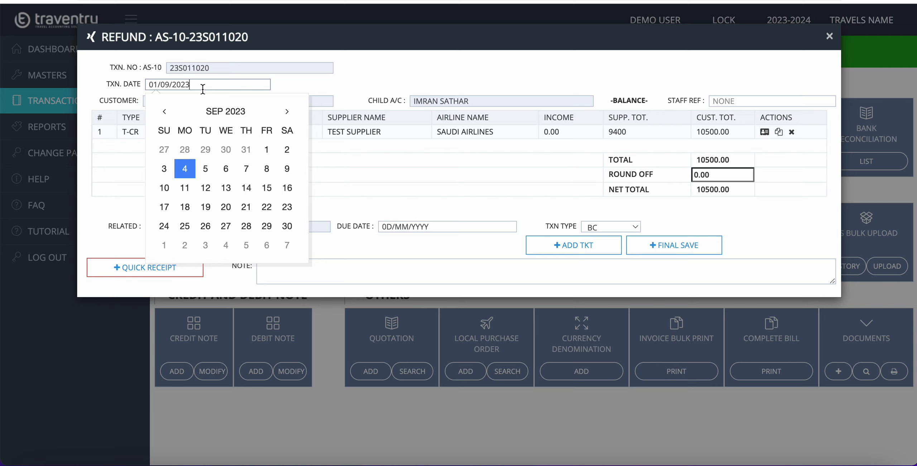
click(185, 172)
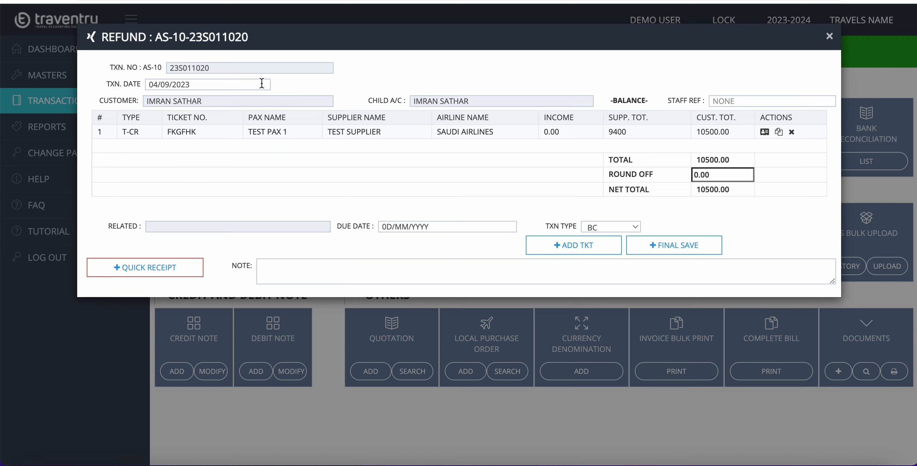
click(766, 132)
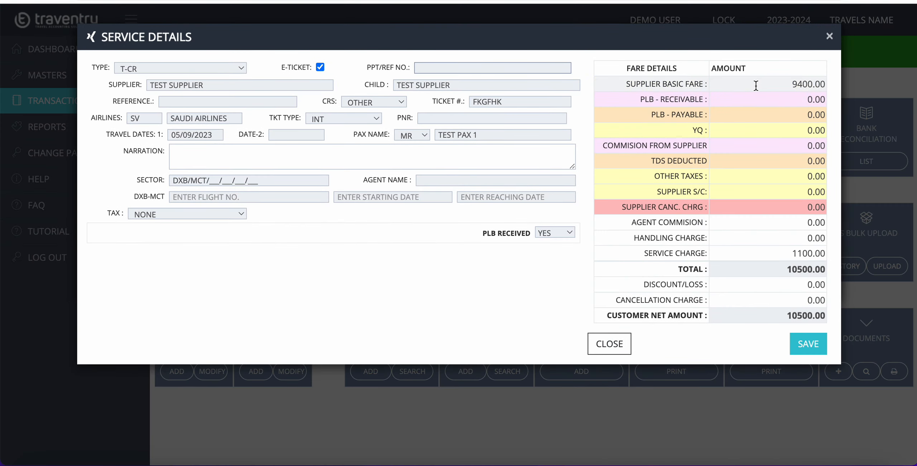
click(756, 85)
key(Tab)
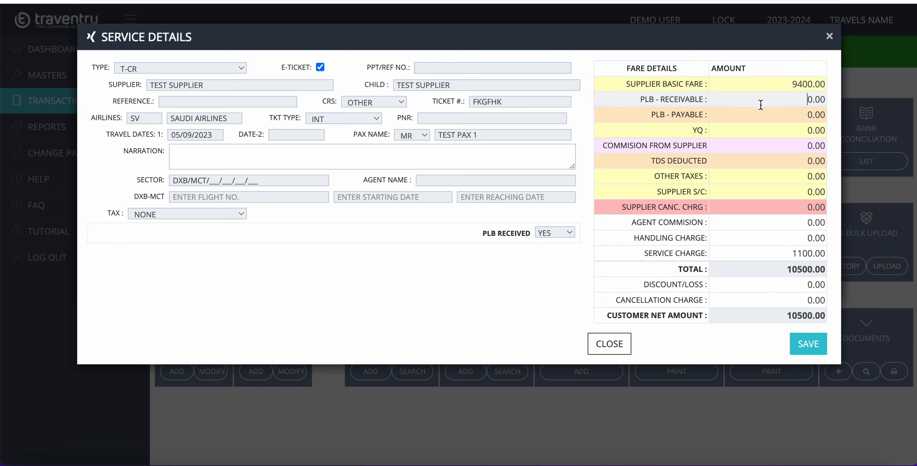
click(759, 87)
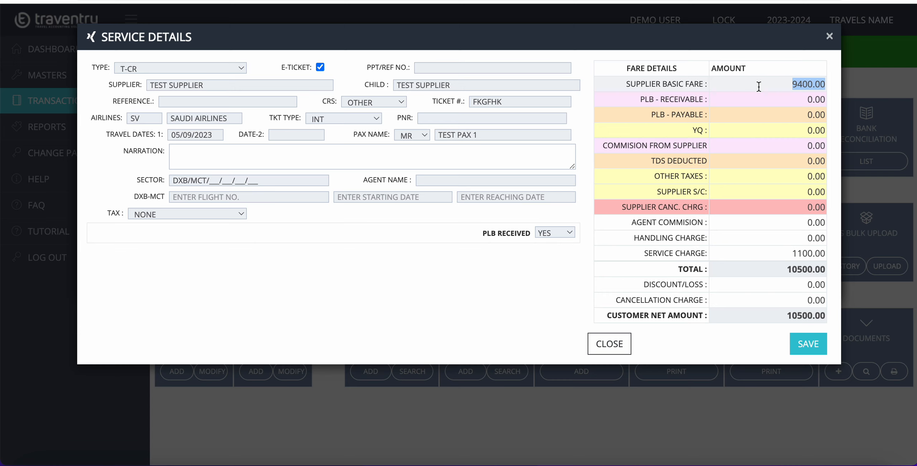
text(7400)
key(BackSpace)
key(BackSpace)
key(BackSpace)
key(BackSpace)
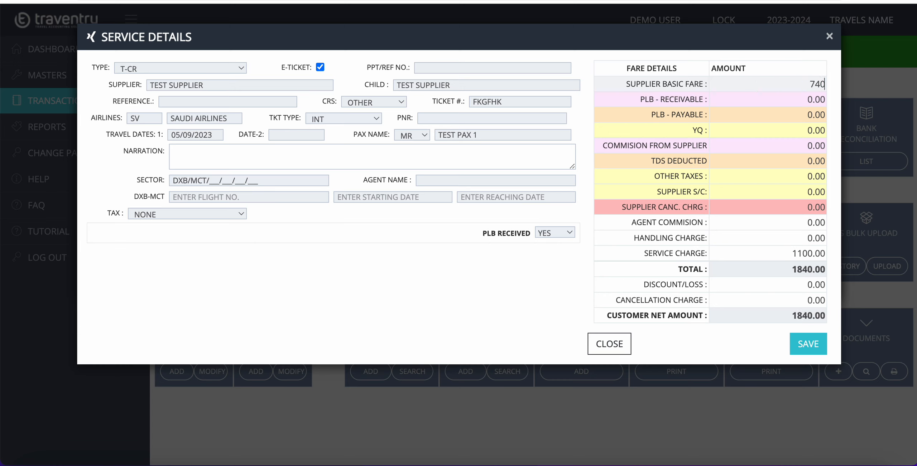
text(9400)
click(758, 95)
click(744, 88)
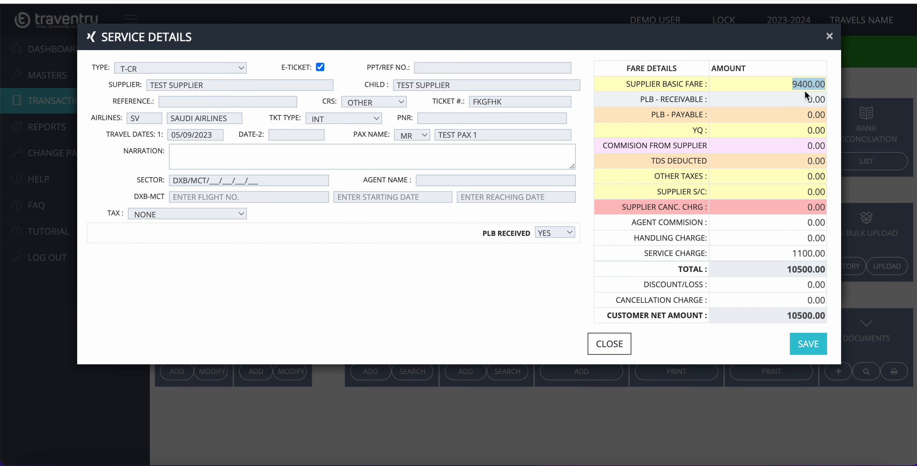
triple_click(642, 207)
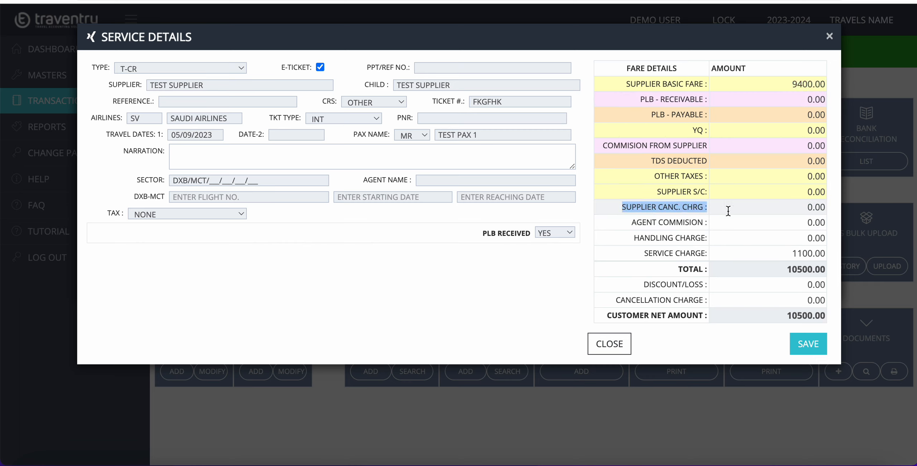
Step: Enter a supplier cancellation charge of 2000
click(748, 210)
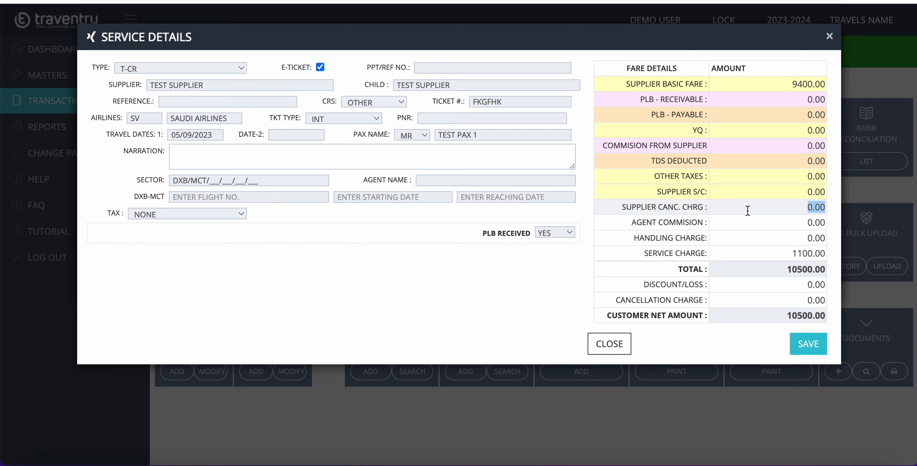
text(2000)
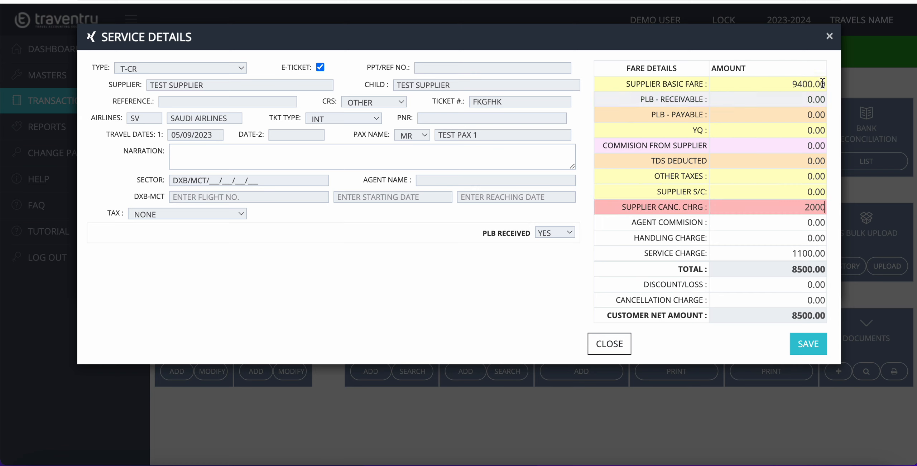
click(789, 87)
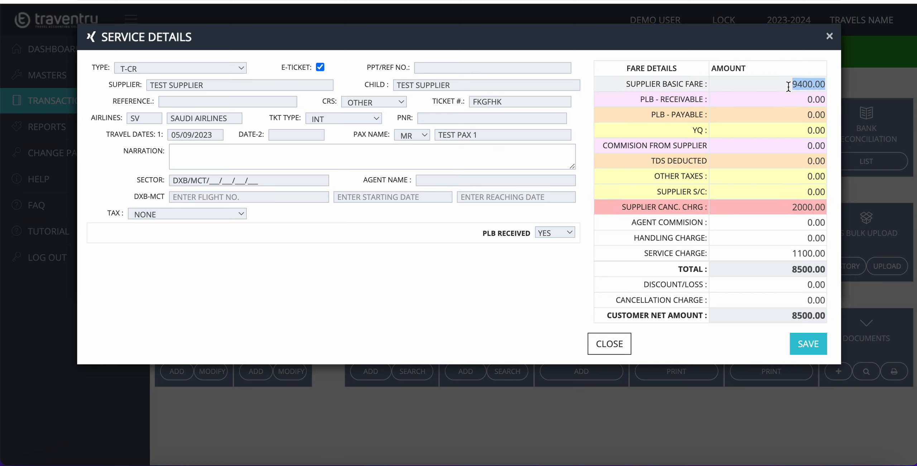
click(735, 208)
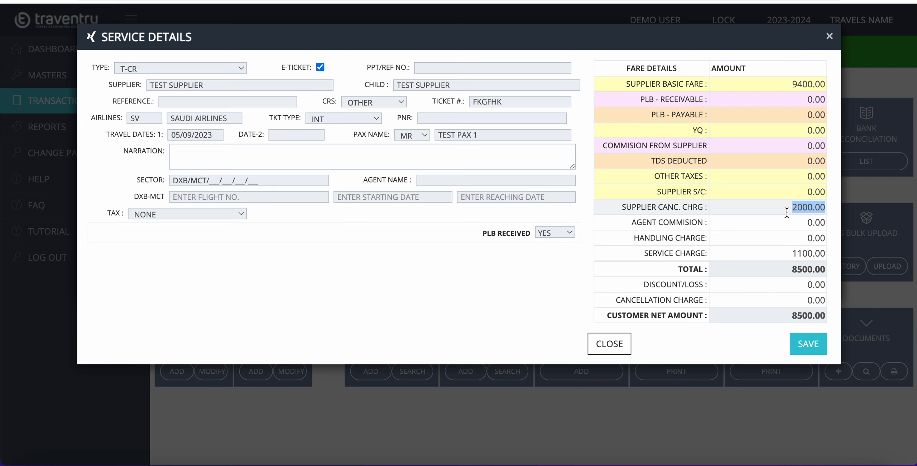
Step: Clear the 1100.00 service charge so the net amount becomes 7400.00
click(778, 257)
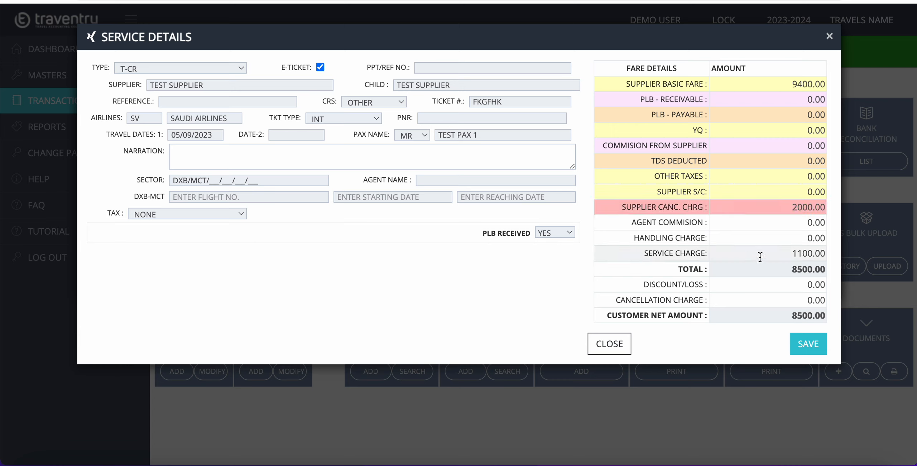
double_click(778, 256)
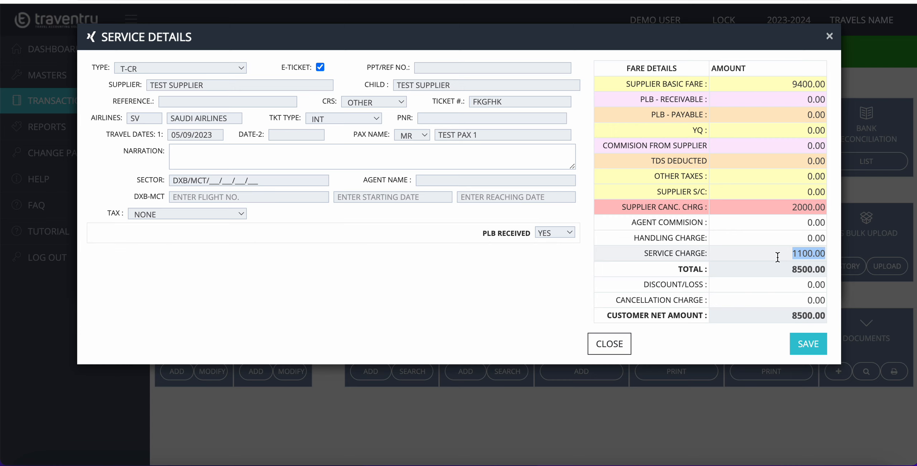
key(BackSpace)
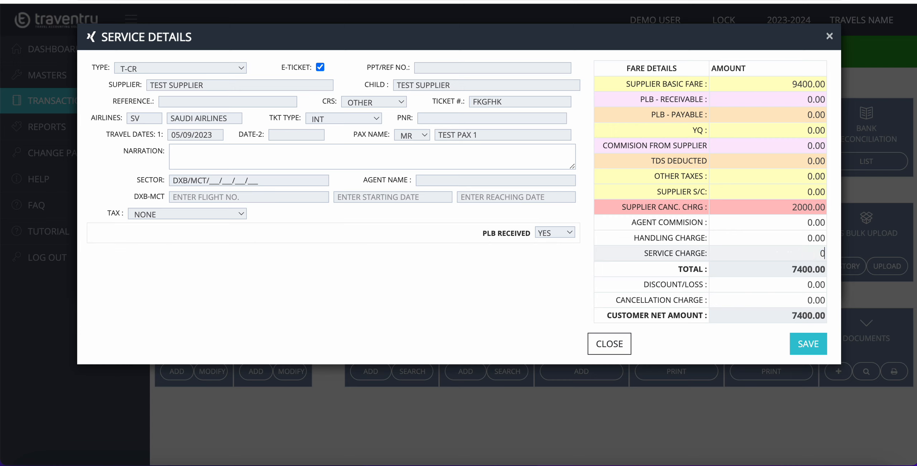
click(769, 296)
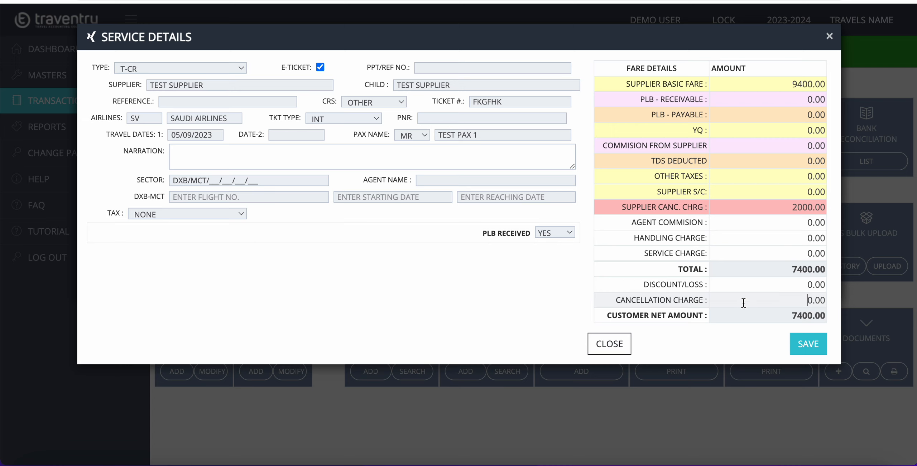
key(ctrl+a)
text(400)
click(784, 287)
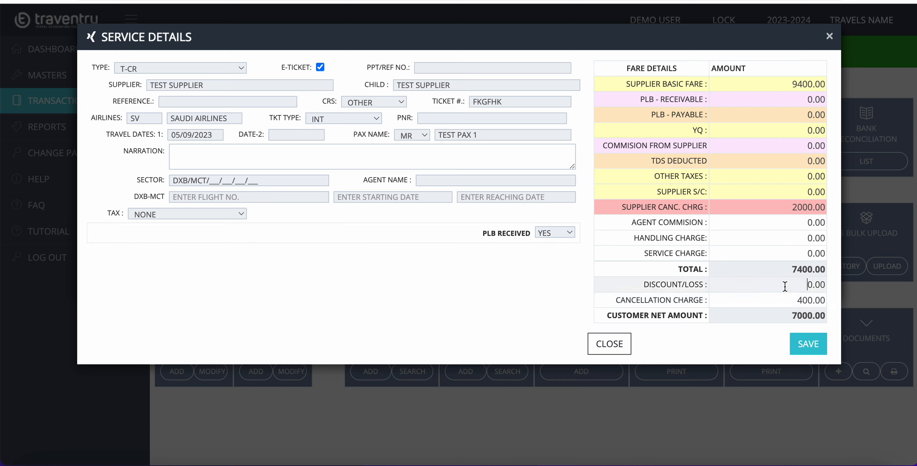
double_click(784, 304)
click(778, 309)
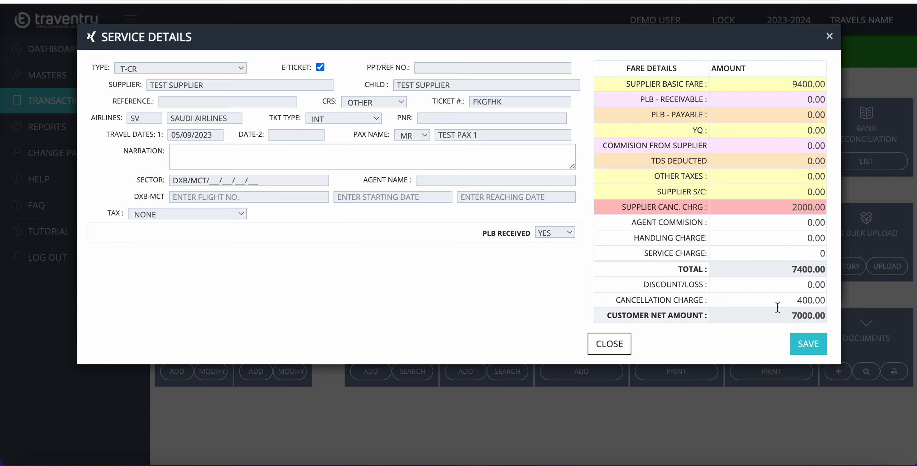
click(786, 301)
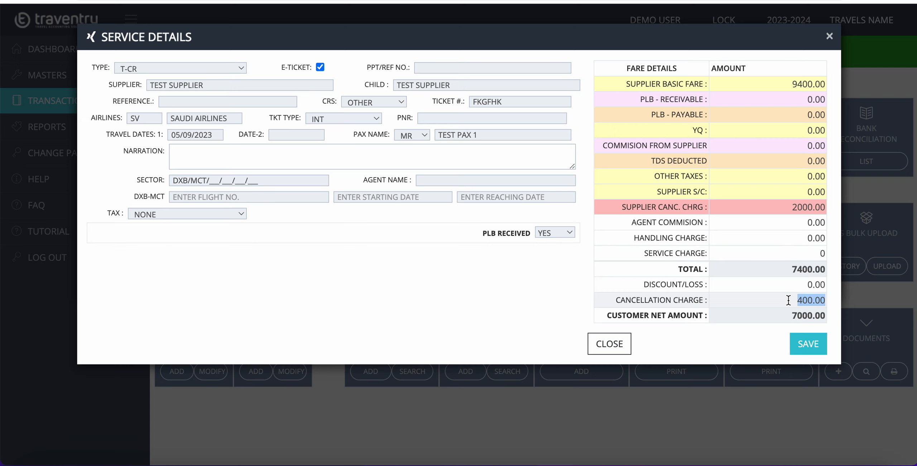
text(0)
click(800, 250)
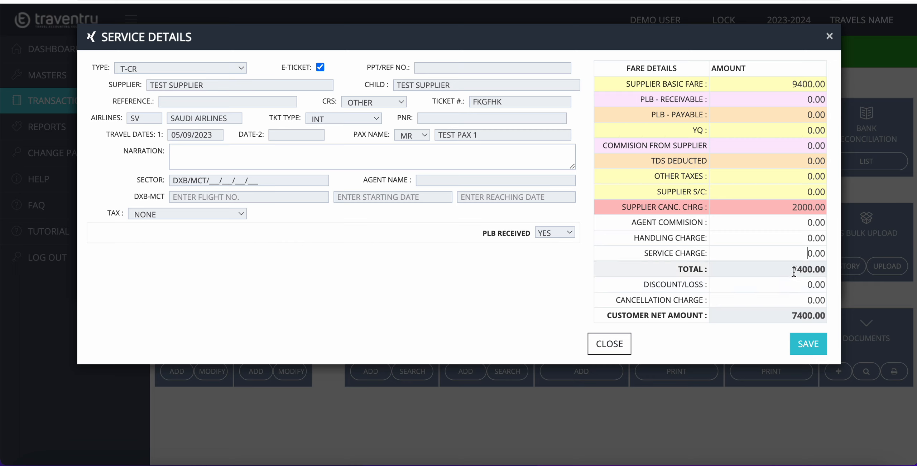
double_click(806, 254)
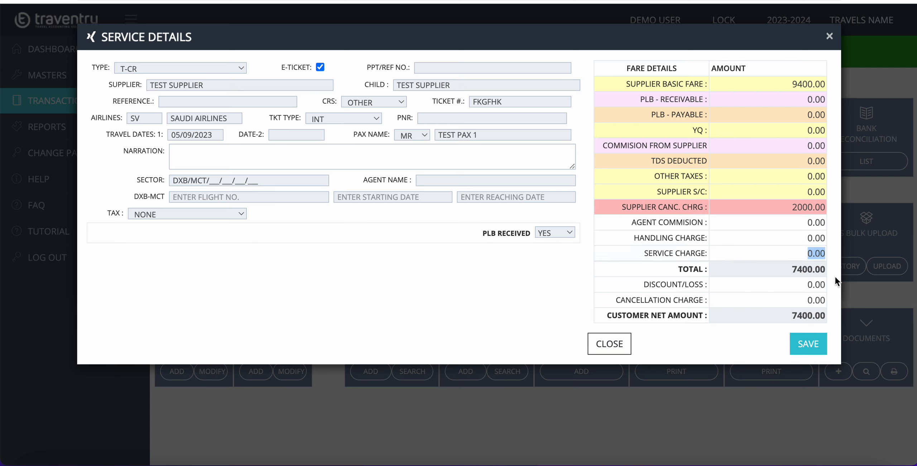
Step: Enter a 100 service charge on the refund
text(100)
click(784, 301)
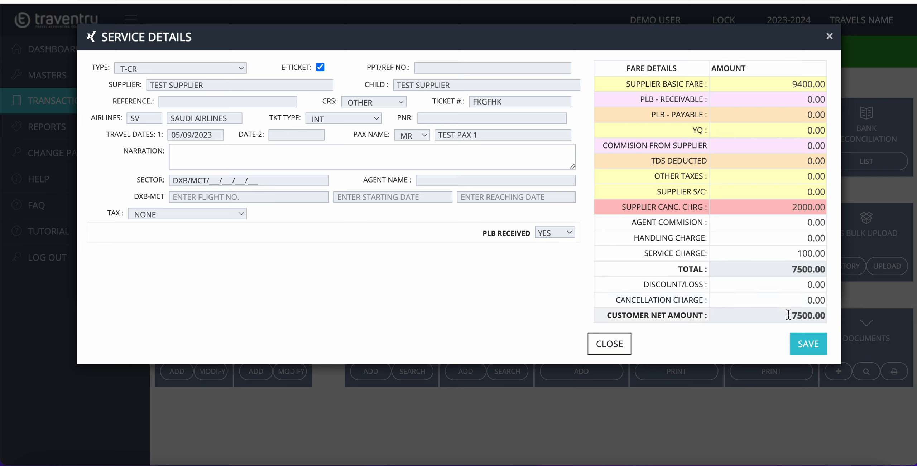
double_click(785, 314)
click(796, 256)
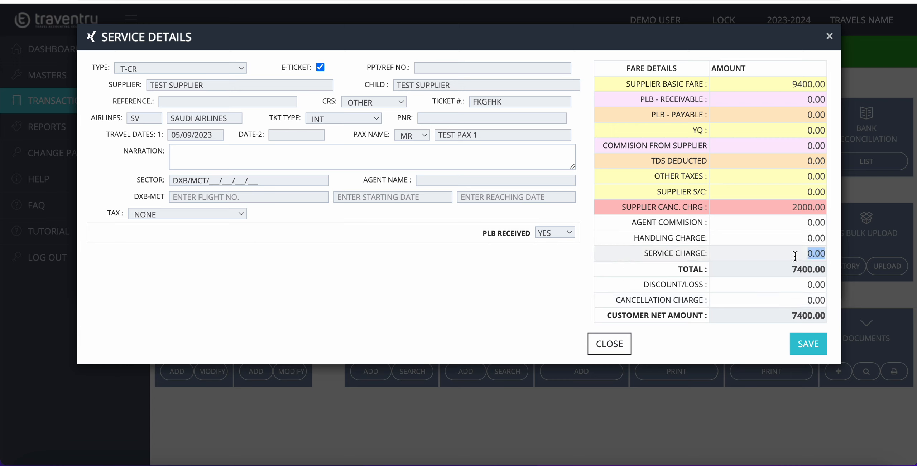
text(100)
click(788, 296)
Step: Clear the service charge and set a 400 cancellation charge, netting 7000.00
triple_click(695, 254)
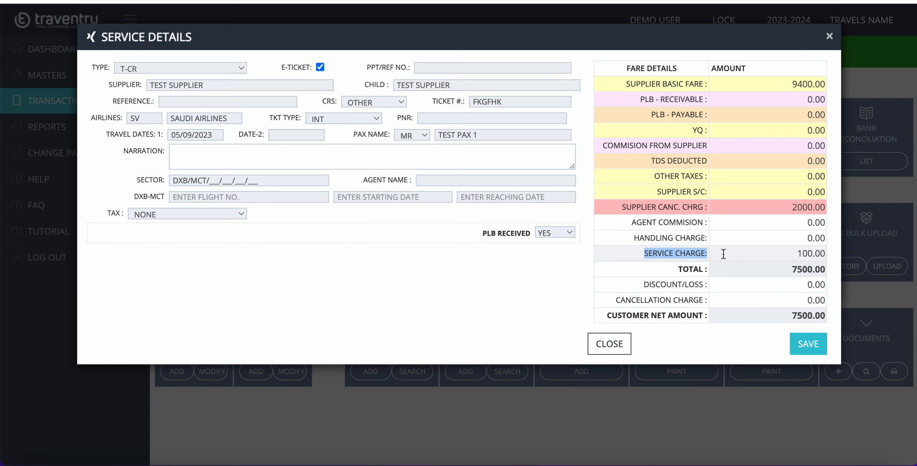
double_click(765, 256)
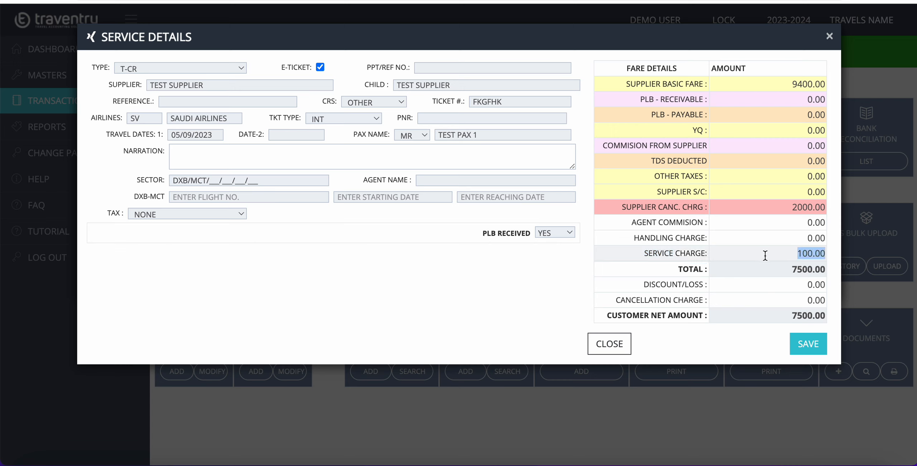
key(BackSpace)
double_click(773, 296)
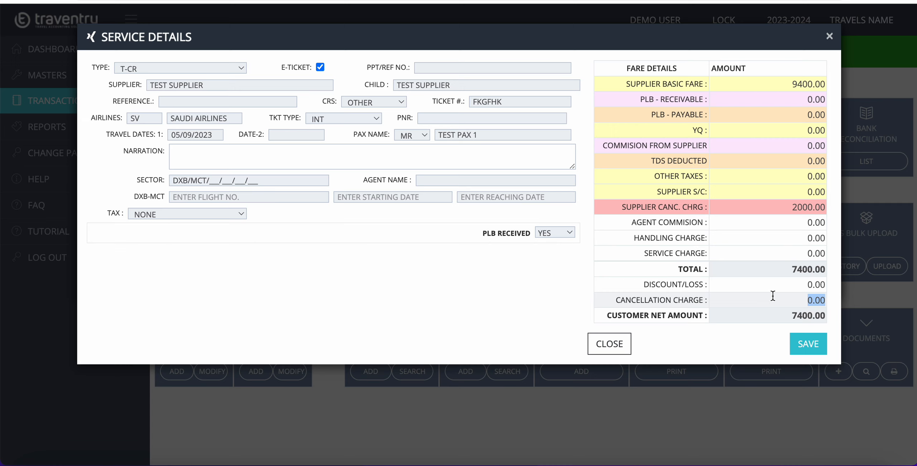
text(400)
click(763, 284)
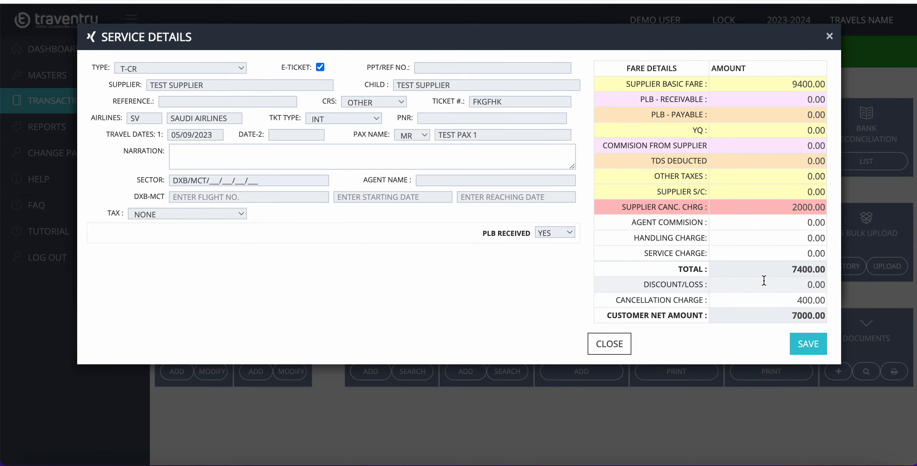
Step: Save the fare details and final-save the refund with a 7000.00 net total
click(806, 343)
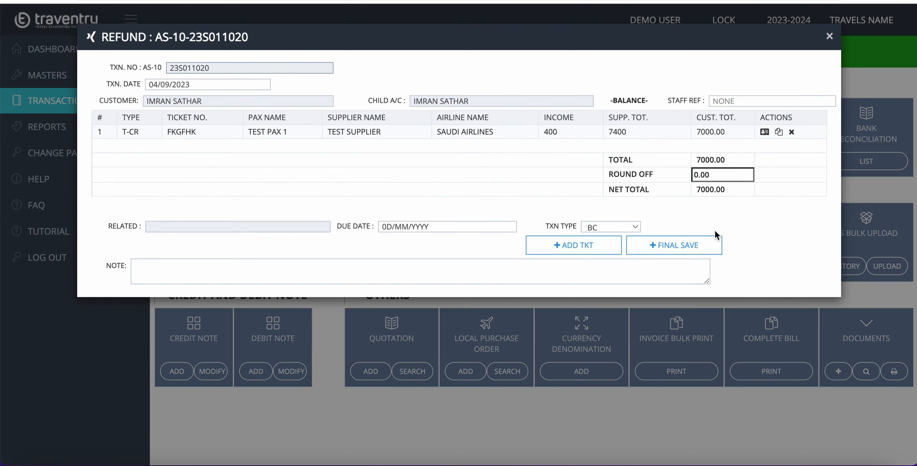
click(707, 249)
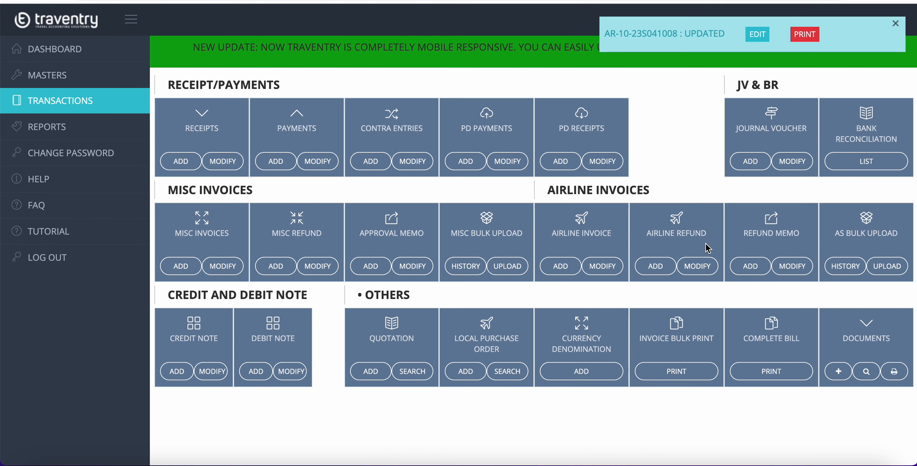